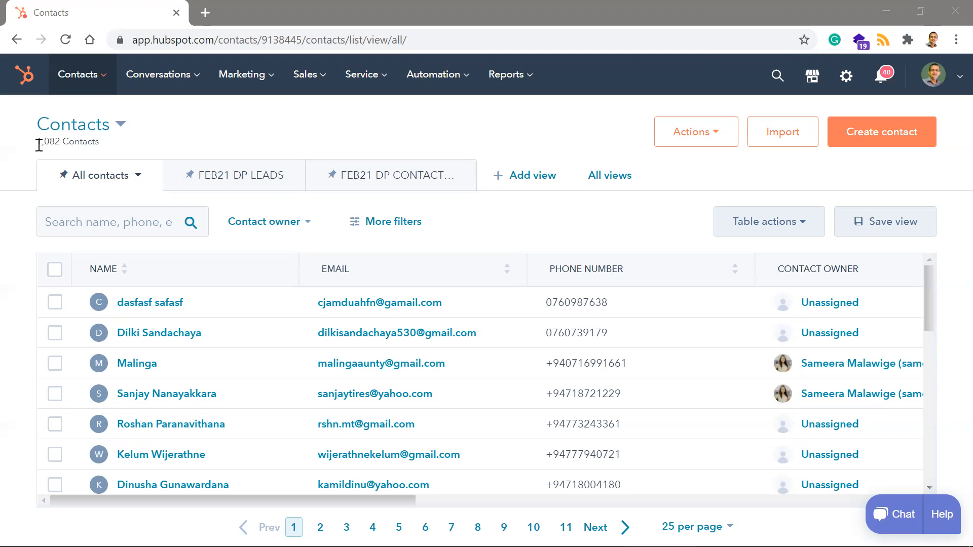
# - Compare the total contact list with the Sales Pipeline deals board, ending back on the contacts list
pyautogui.moveTo(39, 146); pyautogui.dragTo(99, 146)
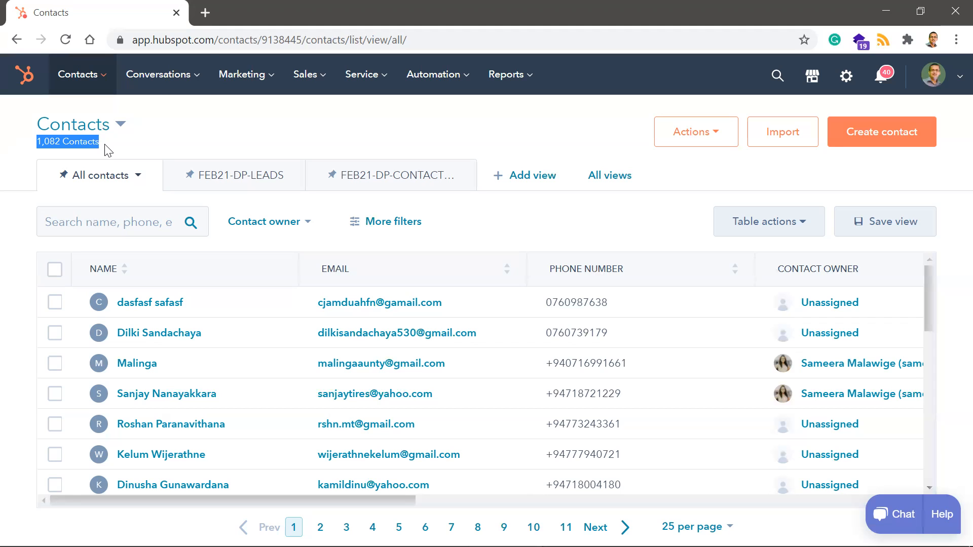
pyautogui.click(305, 75)
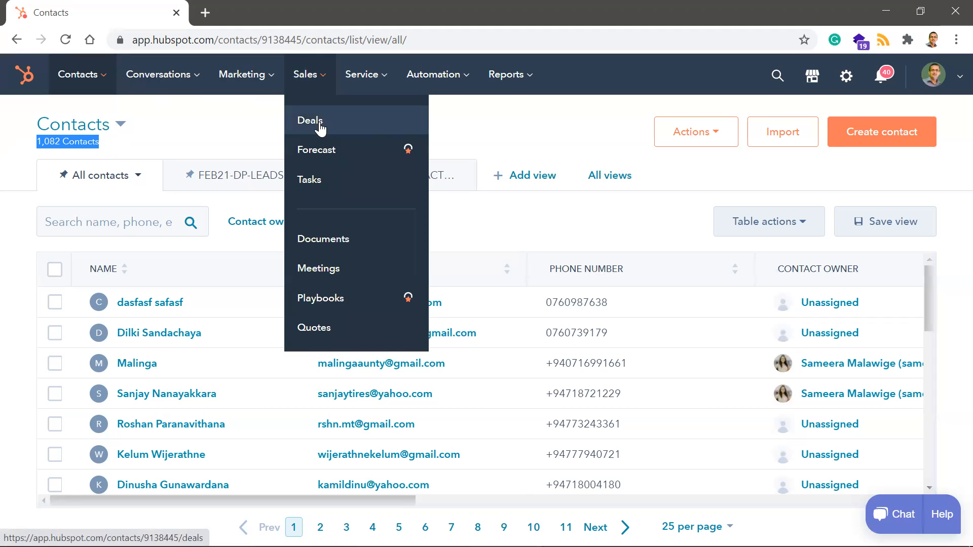
pyautogui.click(320, 124)
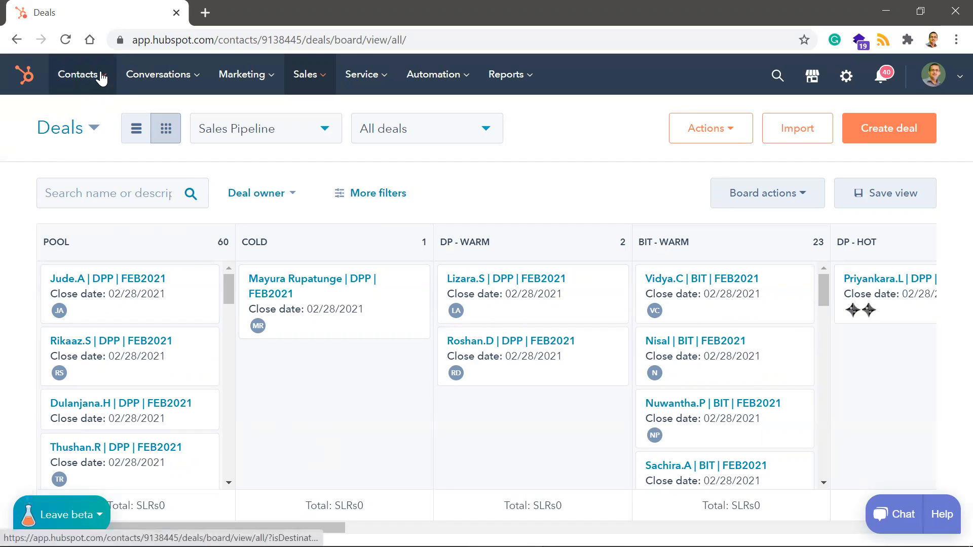
pyautogui.moveTo(102, 79)
pyautogui.click(65, 124)
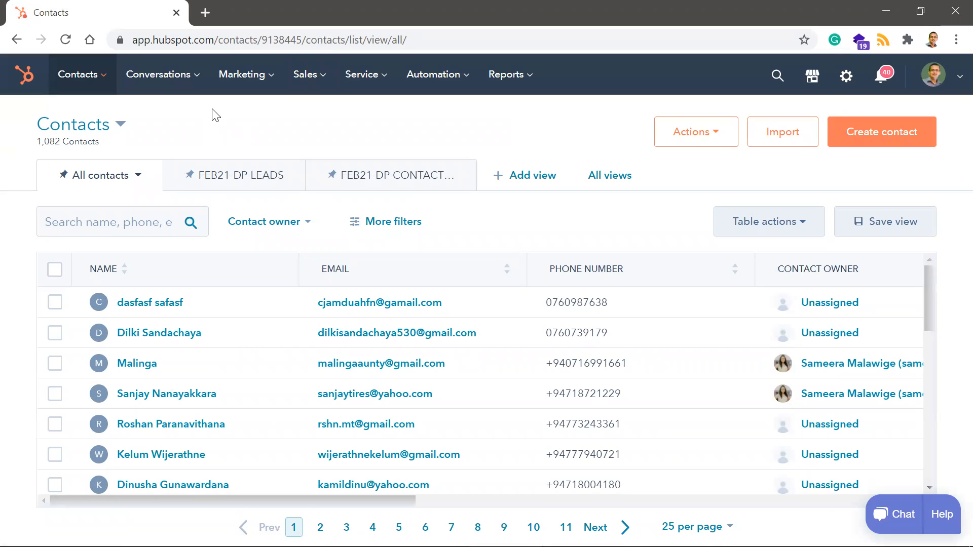
# - Open the second contact in the list and examine its activity timeline, expanding the Facebook ad activity details
pyautogui.click(182, 337)
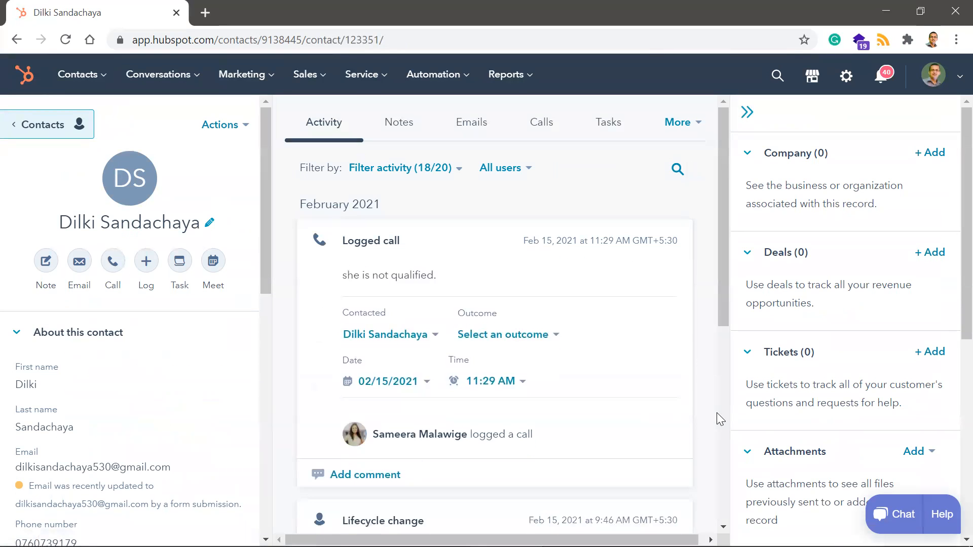
pyautogui.scroll(-1, 717, 417)
pyautogui.scroll(-7, 717, 413)
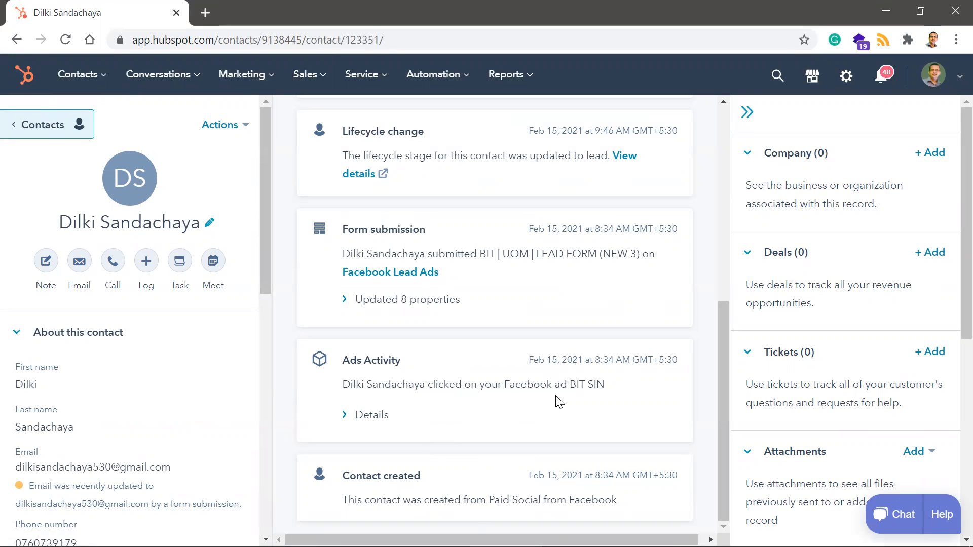
pyautogui.click(343, 420)
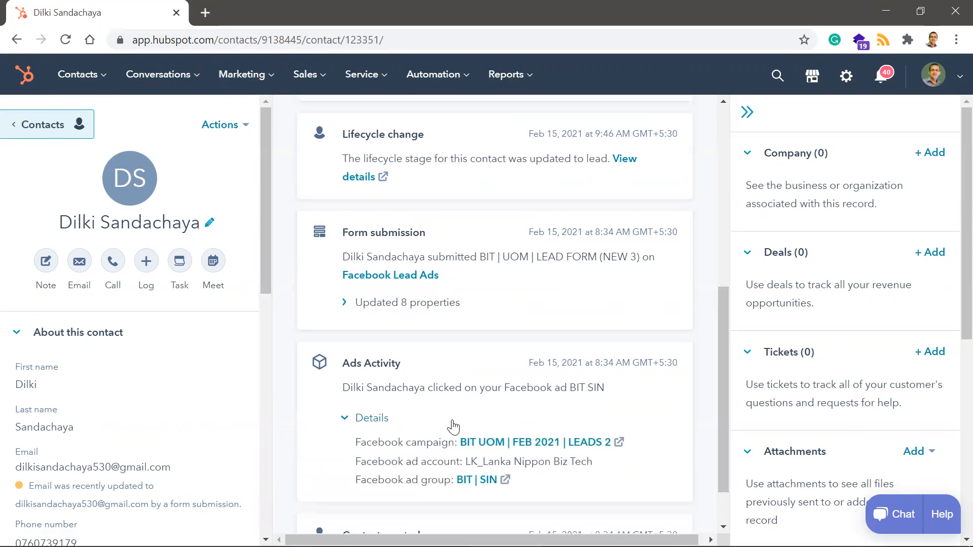
pyautogui.scroll(3, 453, 427)
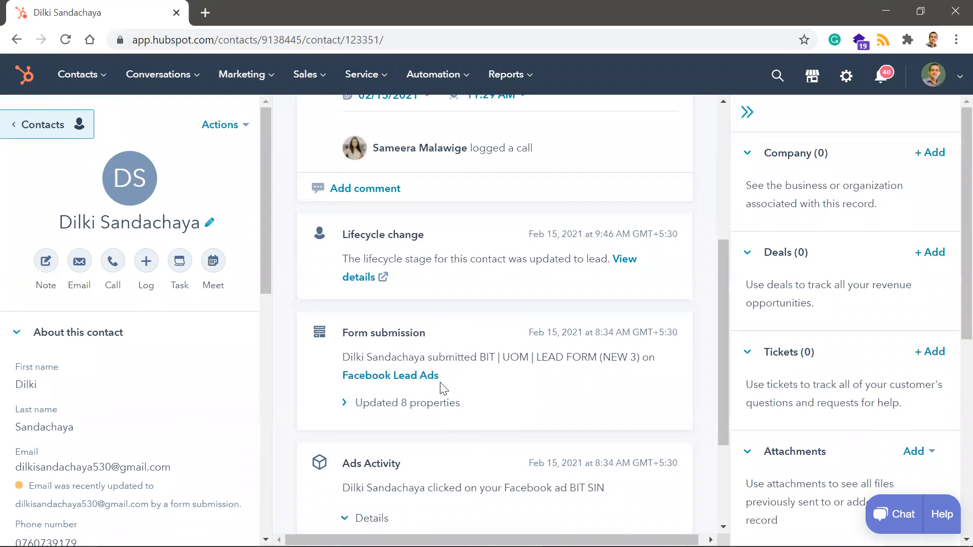
pyautogui.scroll(2, 475, 373)
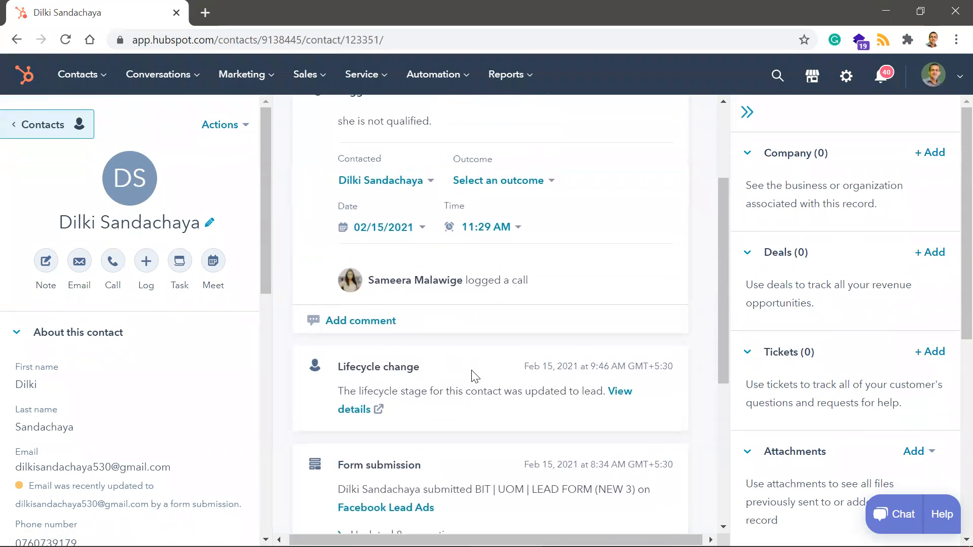
pyautogui.scroll(-2, 475, 377)
pyautogui.scroll(-1, 547, 402)
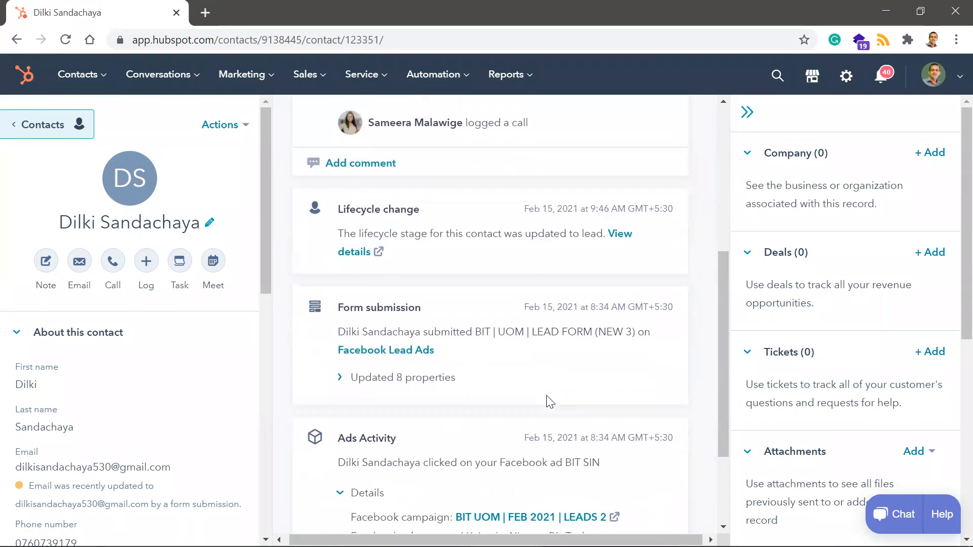
pyautogui.scroll(5, 548, 402)
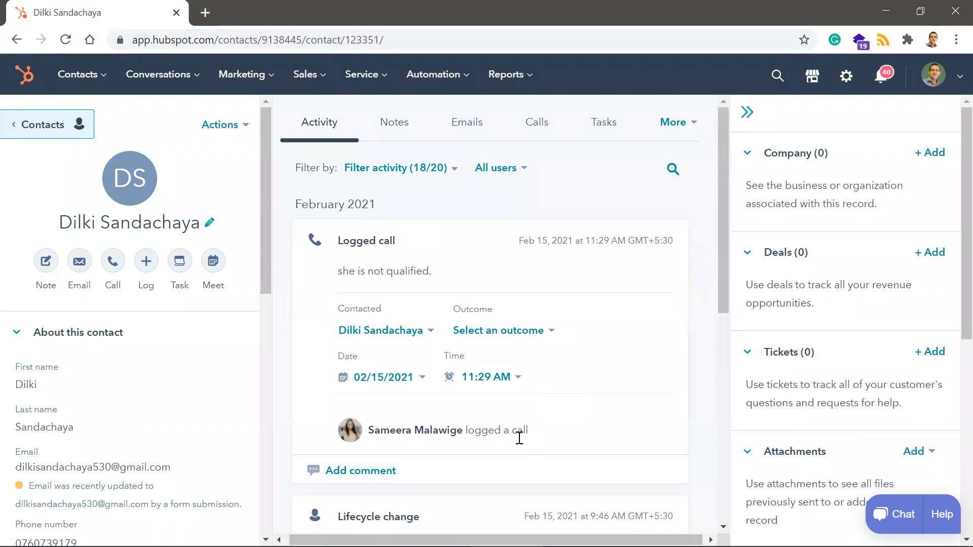
pyautogui.scroll(-5, 522, 444)
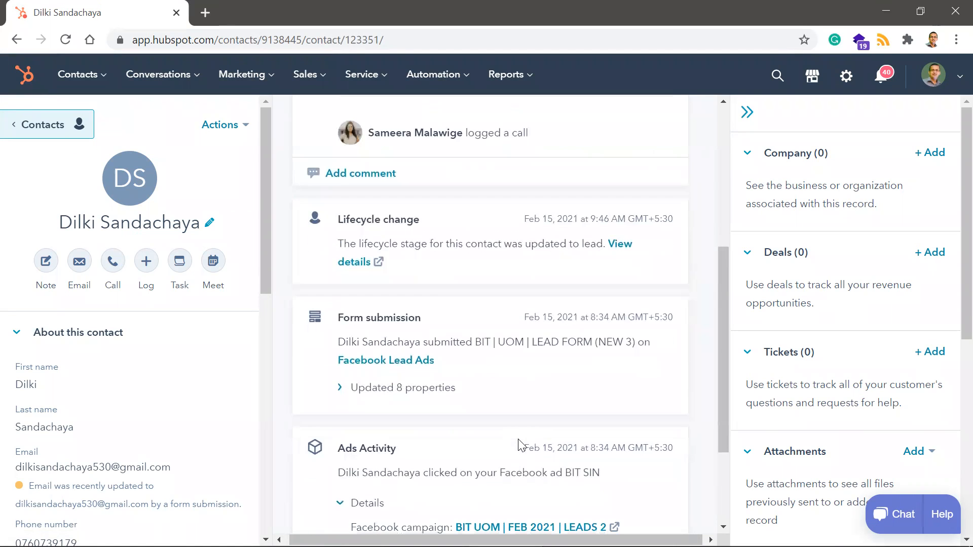
pyautogui.scroll(5, 522, 444)
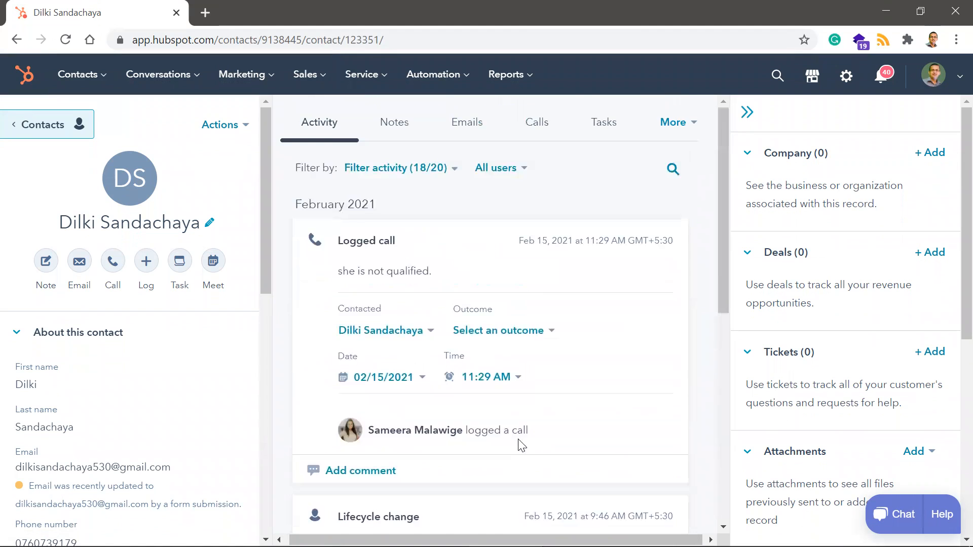
pyautogui.scroll(-4, 522, 445)
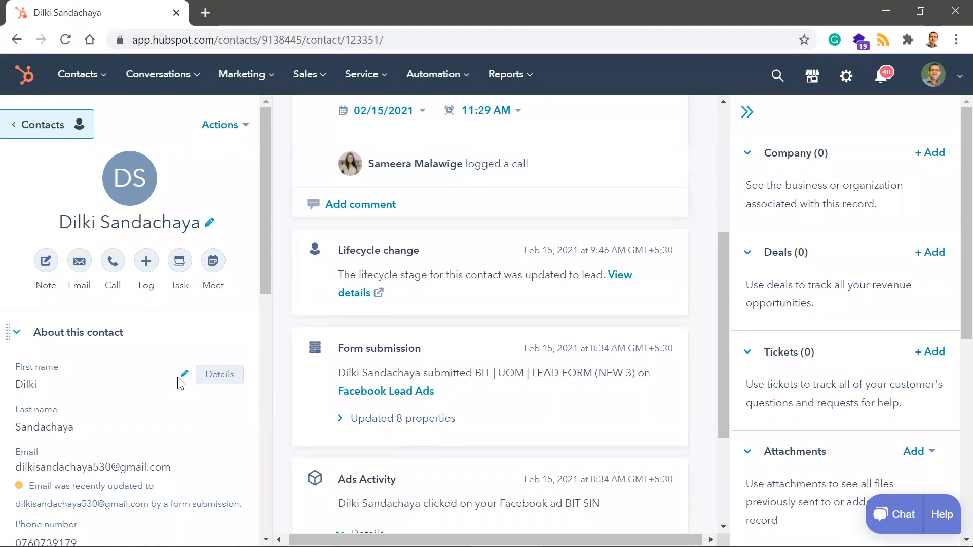
# - Set the persona of the open contact to BIT and save the change
pyautogui.scroll(-1, 141, 435)
pyautogui.scroll(-3, 141, 437)
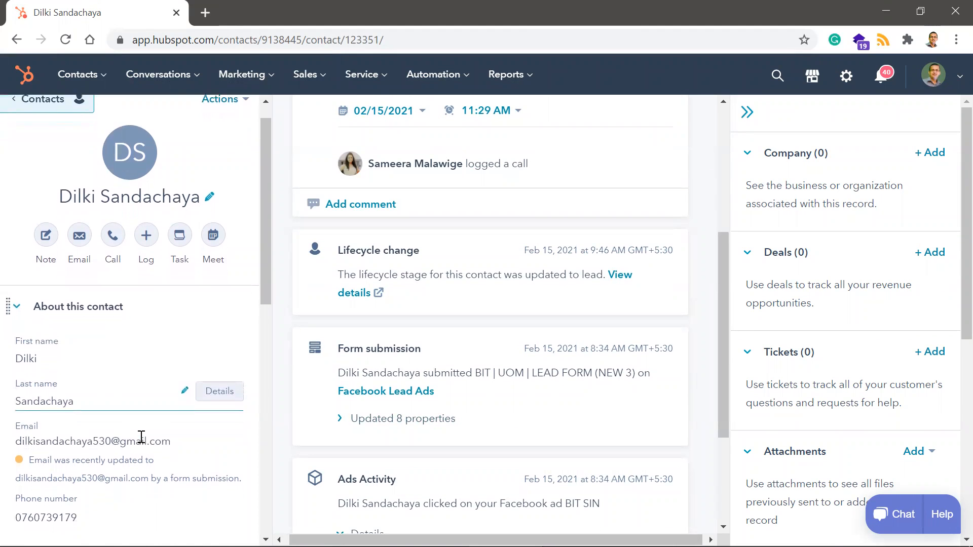
pyautogui.scroll(-1, 141, 442)
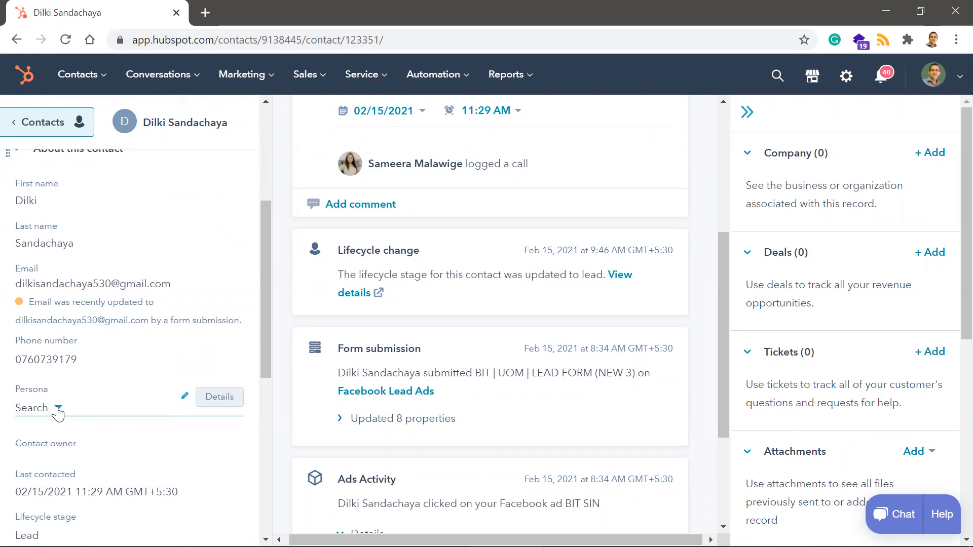
pyautogui.click(58, 411)
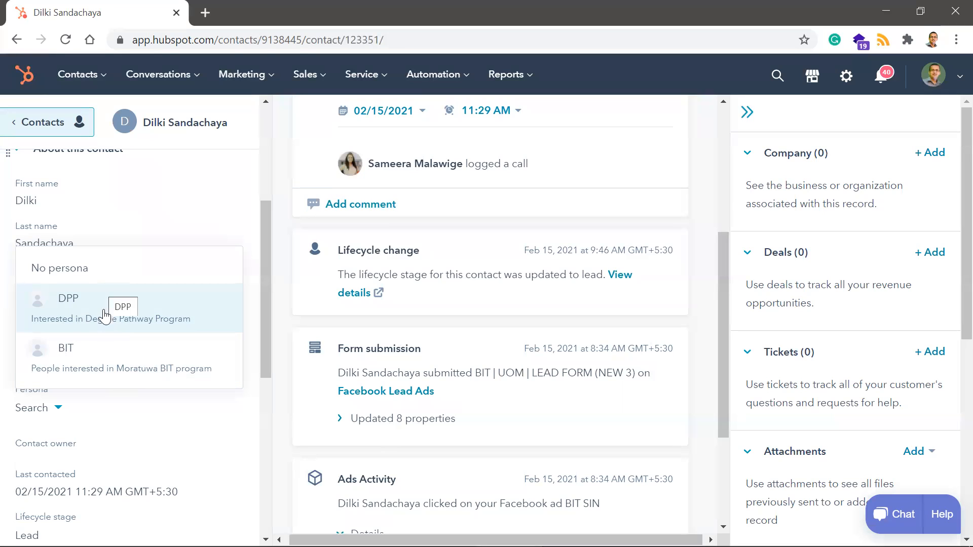
pyautogui.click(104, 350)
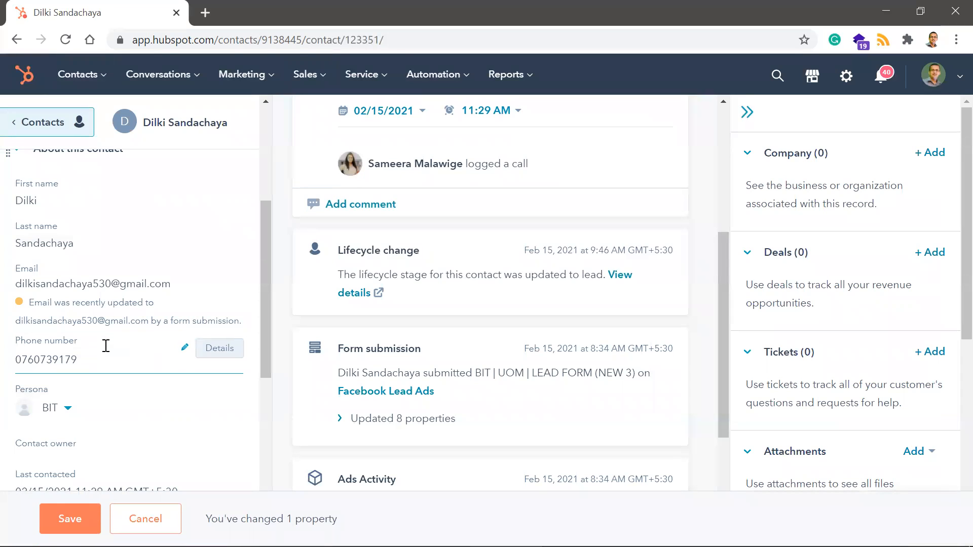
pyautogui.click(79, 521)
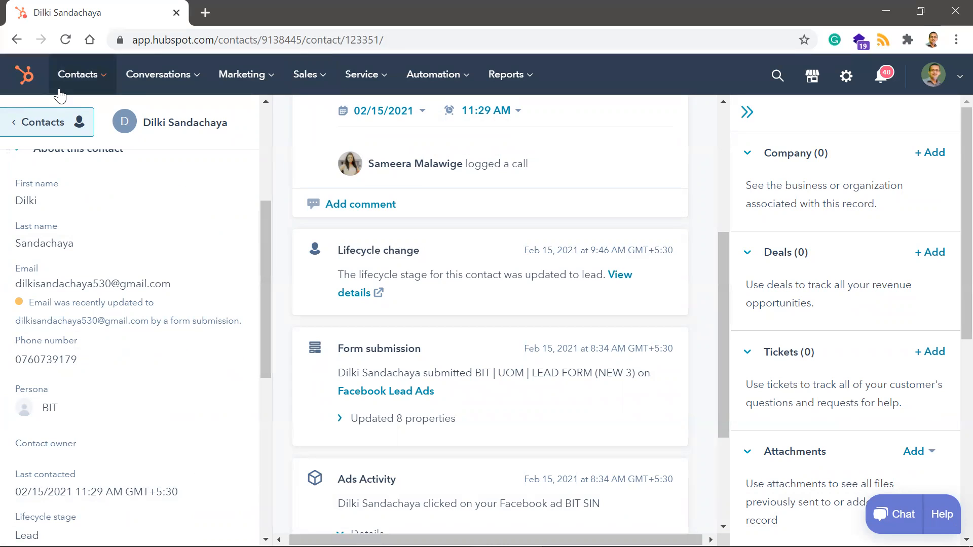
# - Return to the All contacts view and switch to the Sales Pipeline deals board
pyautogui.click(44, 125)
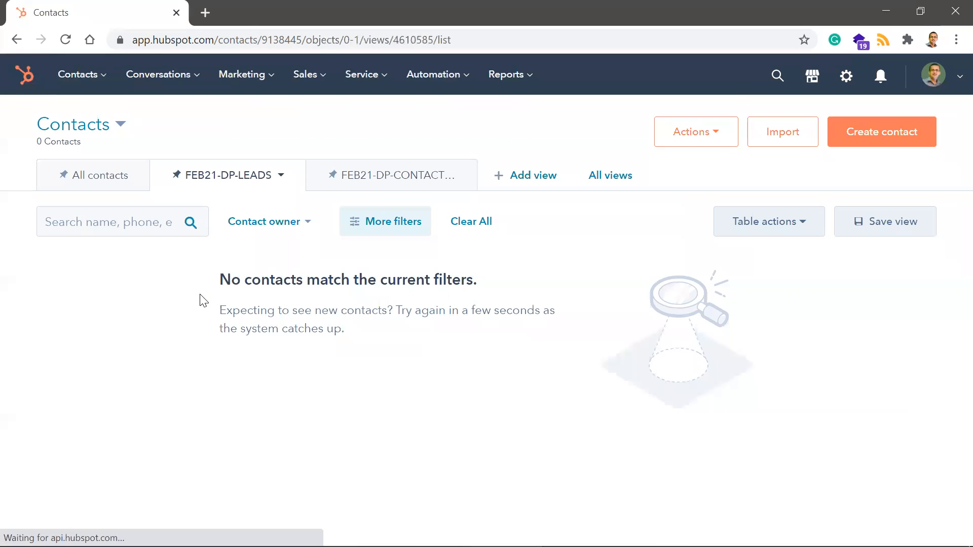
pyautogui.click(105, 181)
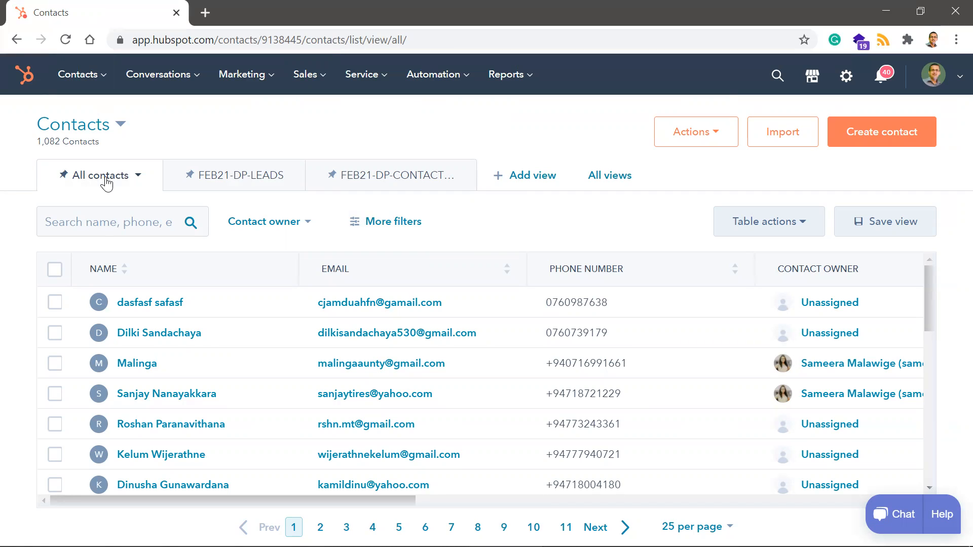
pyautogui.moveTo(308, 74)
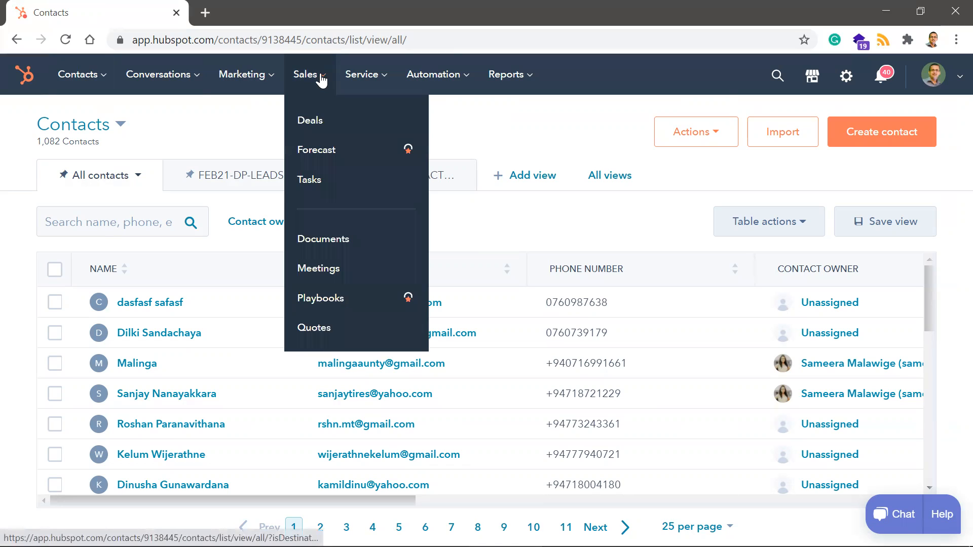
pyautogui.click(316, 131)
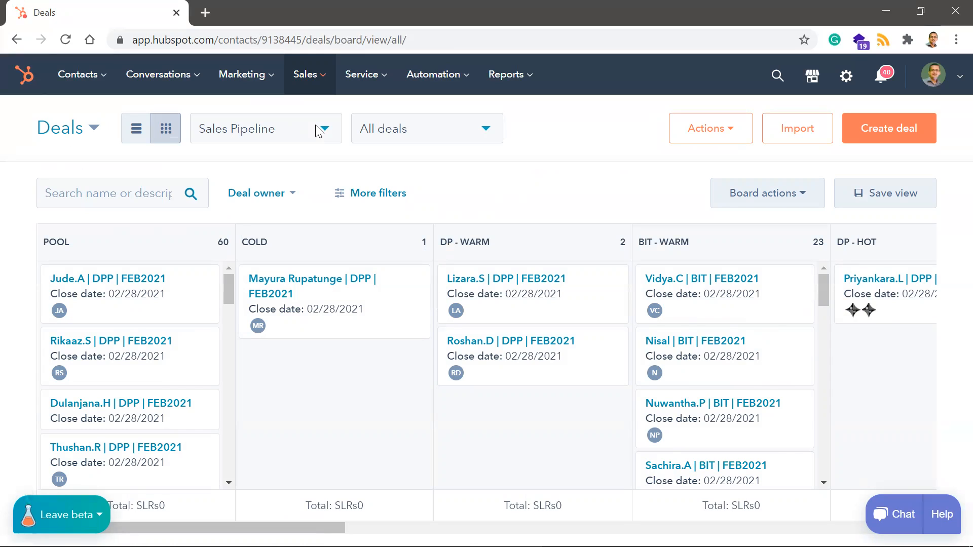
# - Open the deal in the COLD stage and go to the record of its associated contact
pyautogui.click(325, 293)
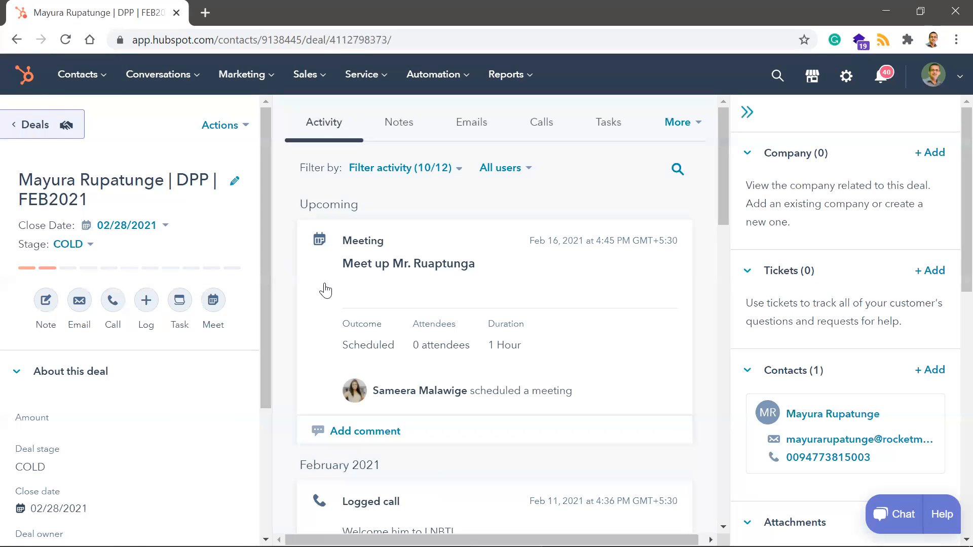
pyautogui.moveTo(455, 345)
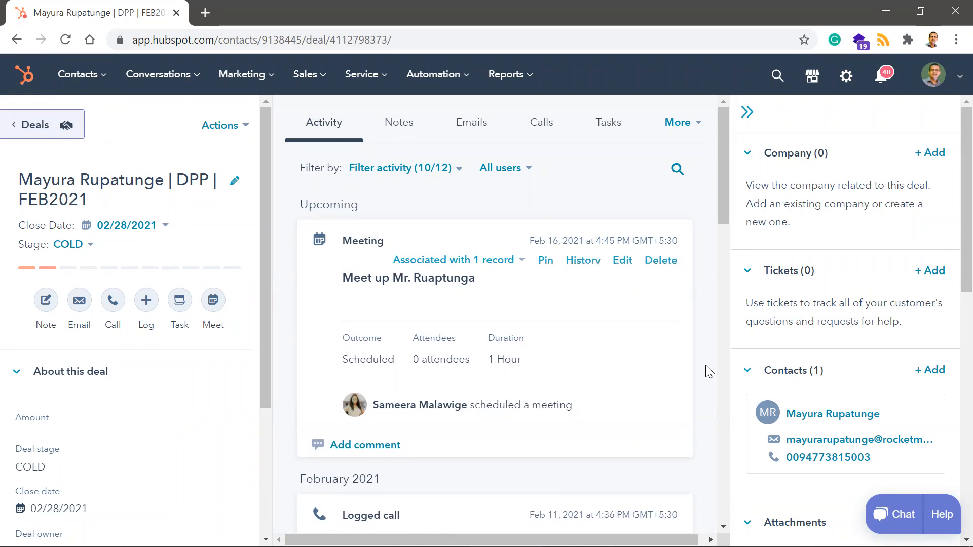
pyautogui.moveTo(822, 419)
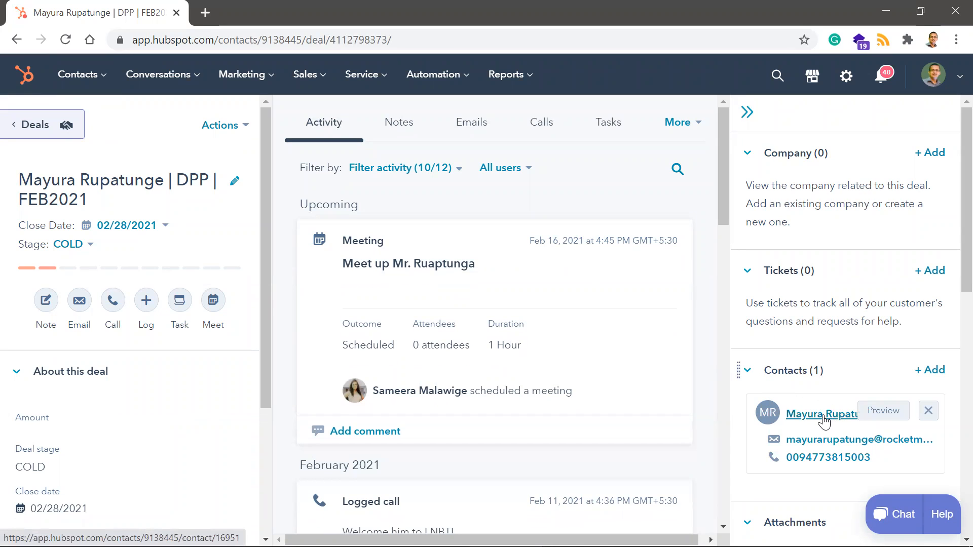
pyautogui.click(822, 416)
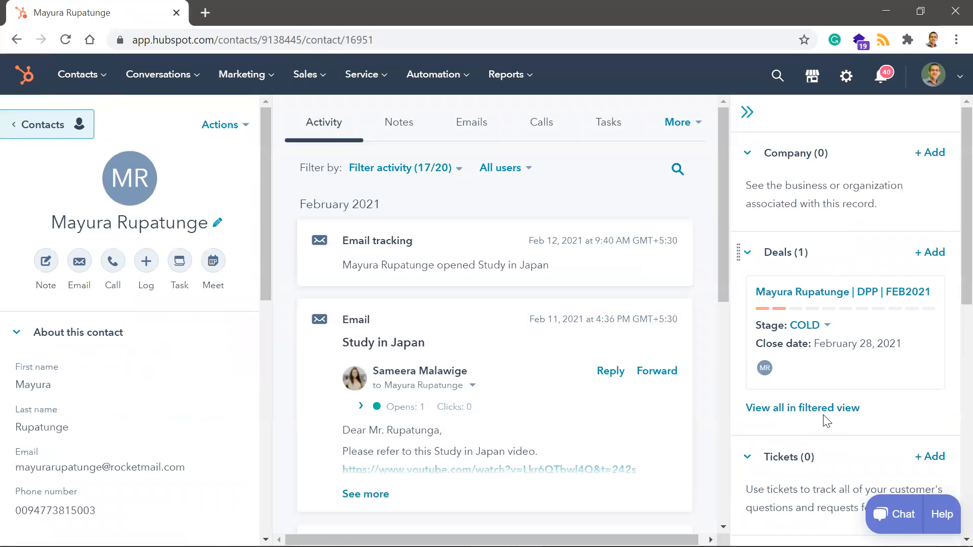
# - Examine the contact's properties down to lead status and the stage options of its associated deal, leaving the stage selection closed
pyautogui.moveTo(652, 511)
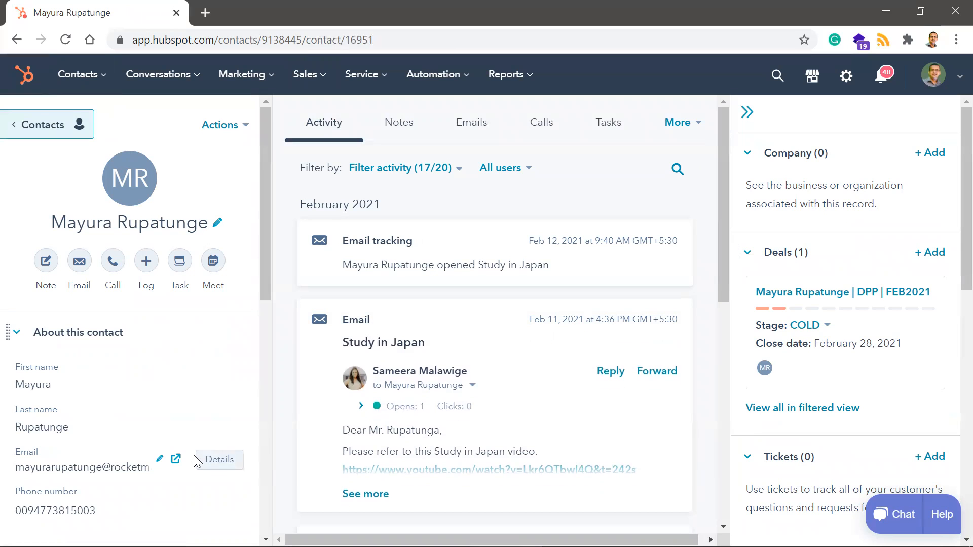
pyautogui.scroll(-1, 163, 391)
pyautogui.scroll(-3, 163, 393)
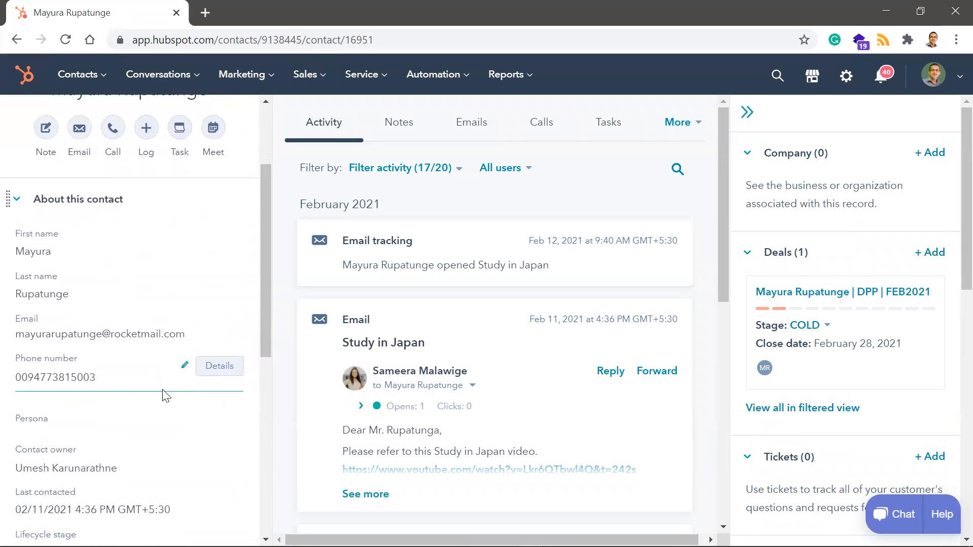
pyautogui.scroll(-1, 162, 393)
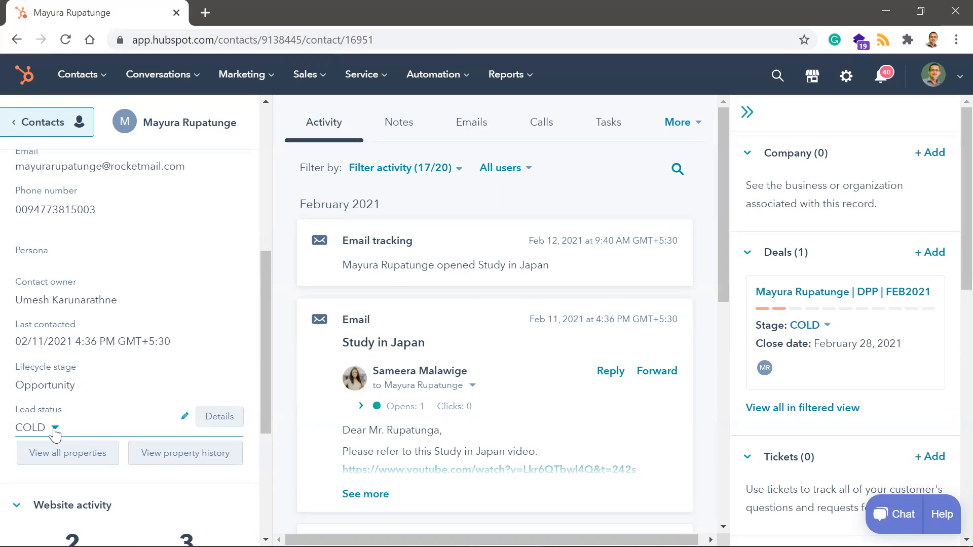
pyautogui.click(829, 326)
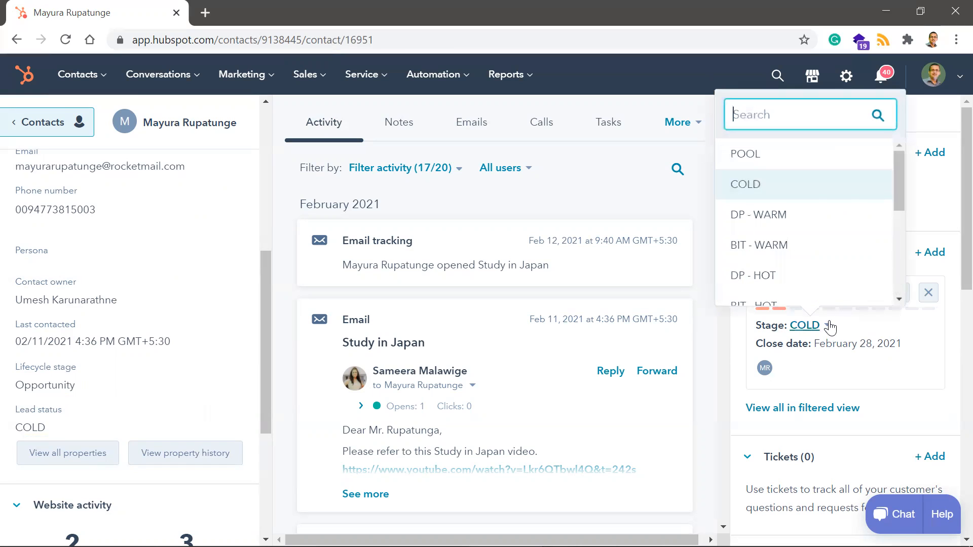
pyautogui.click(829, 326)
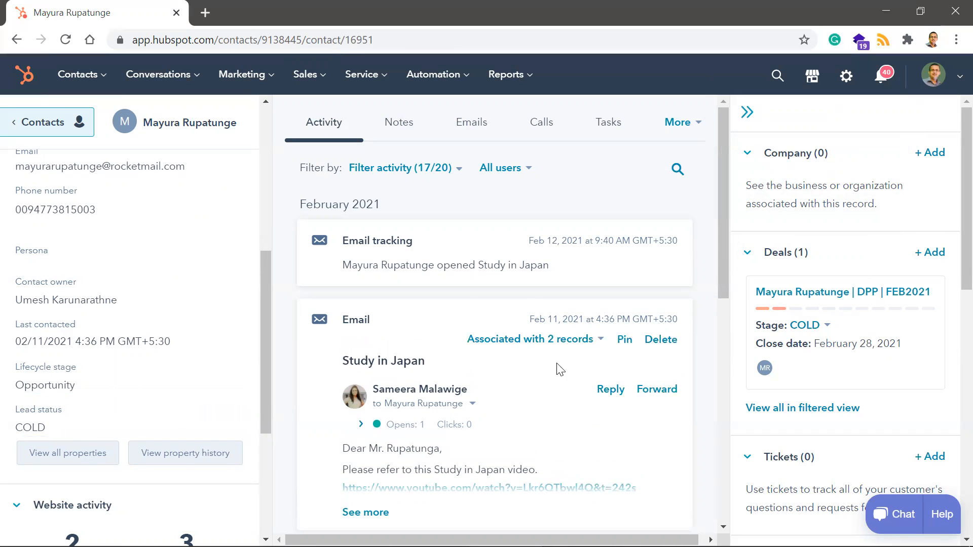
# - Return to the contacts list, open the third contact and review its form submission and ad activity
pyautogui.click(25, 126)
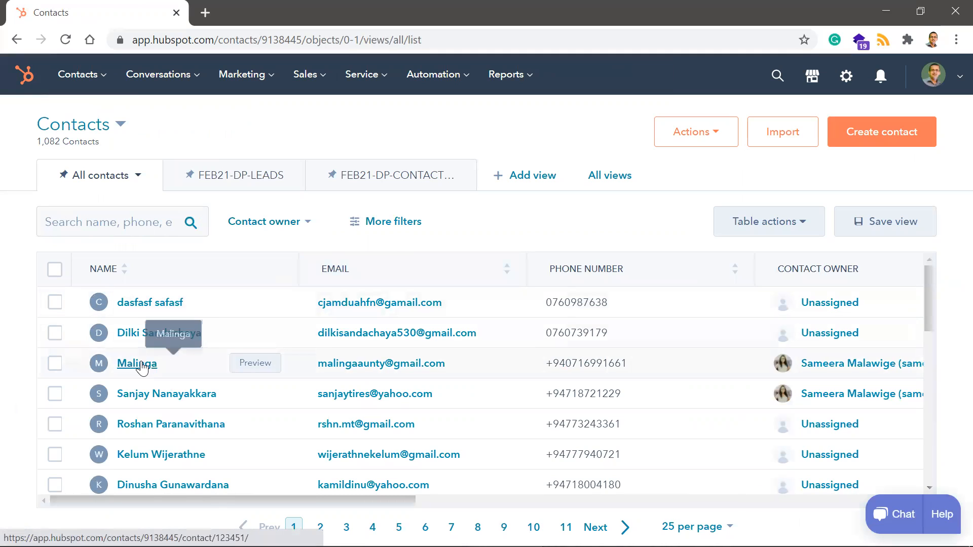
pyautogui.click(137, 363)
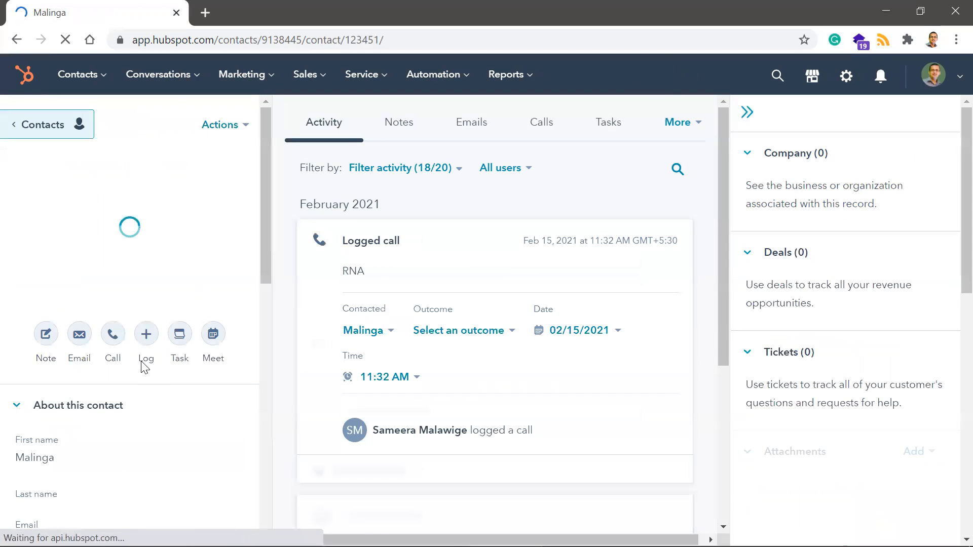
pyautogui.scroll(-8, 589, 405)
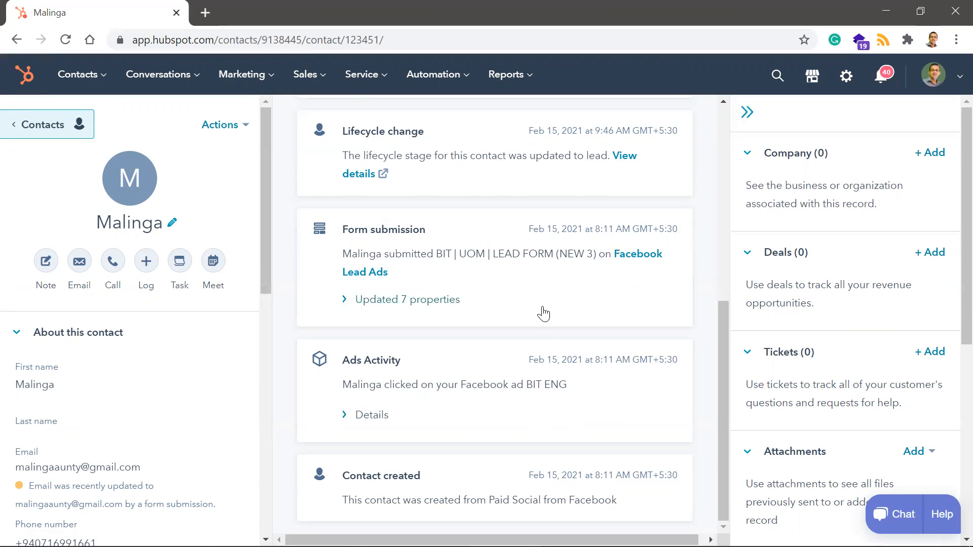
# - Assign the BIT persona to the third contact and save the record
pyautogui.scroll(-5, 181, 339)
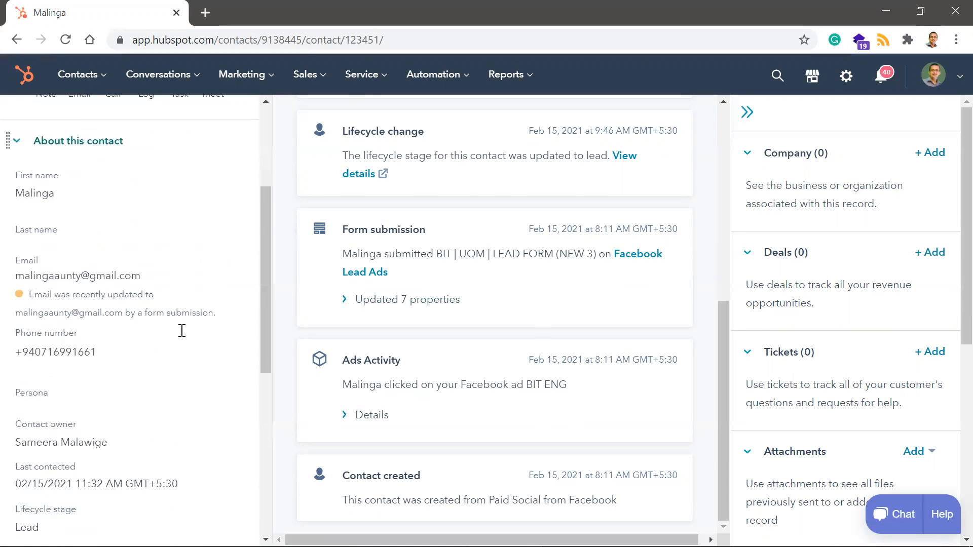
pyautogui.click(54, 347)
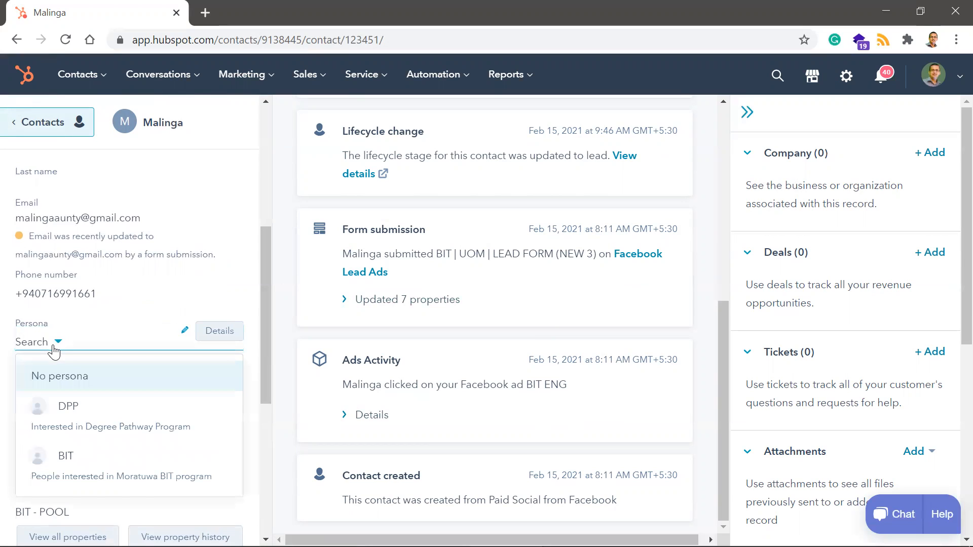
pyautogui.click(72, 475)
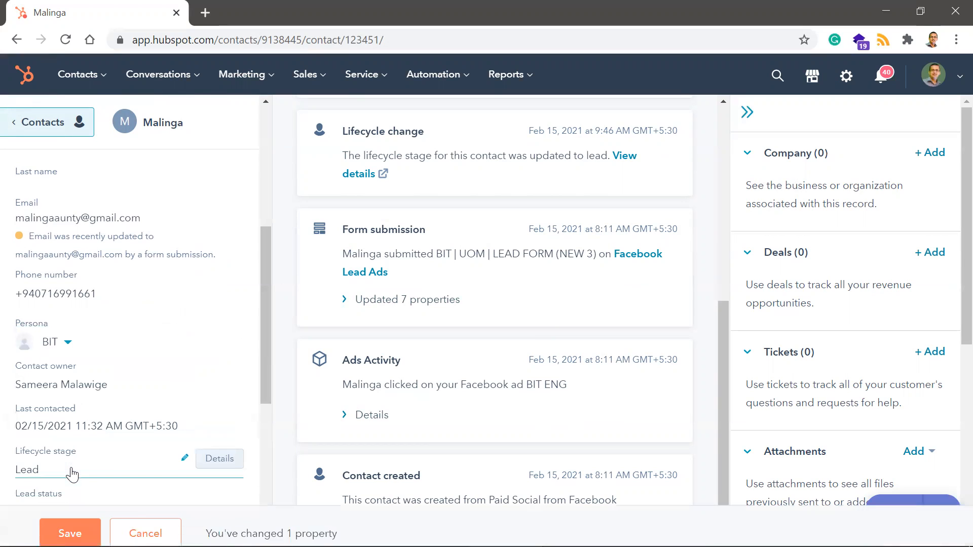
pyautogui.click(64, 522)
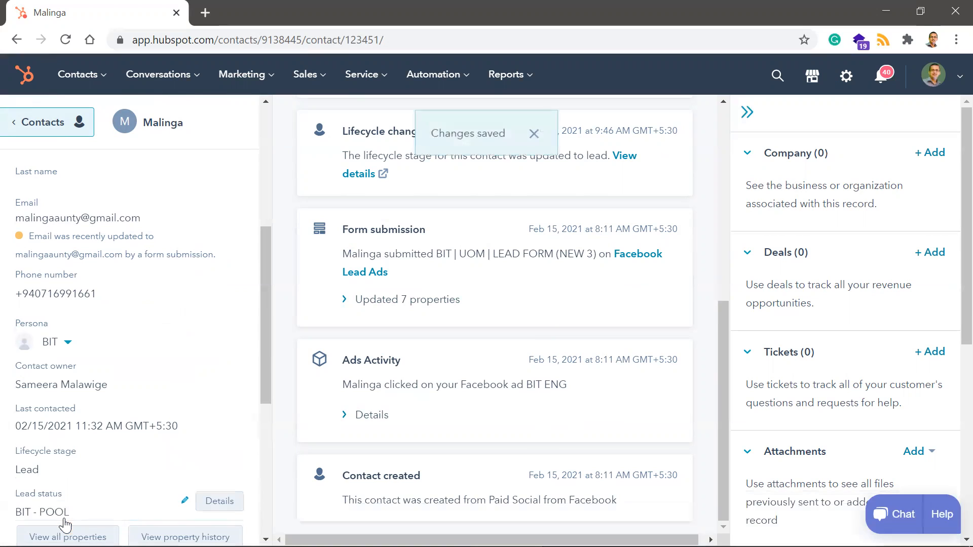